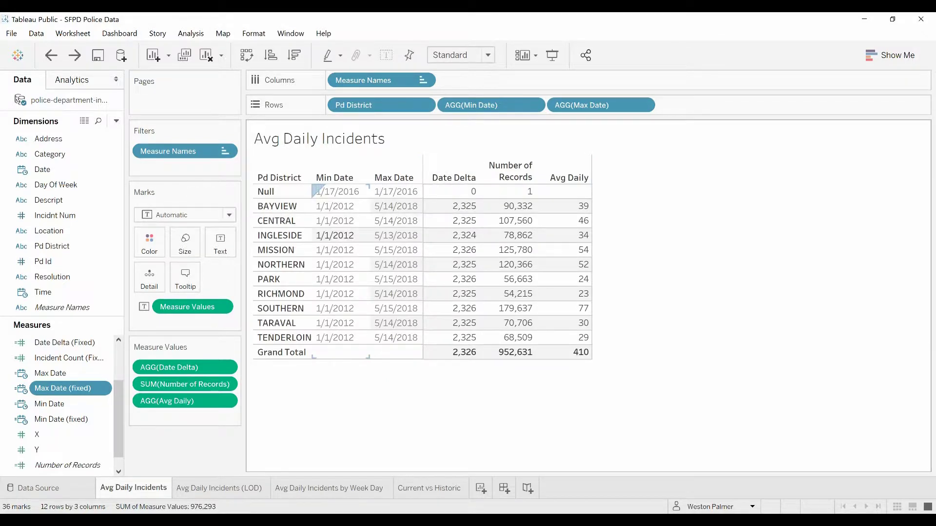
- Open the Date Delta calculated field, examine its formula, and close it without changes
{"action": "scroll", "coordinate": [107, 356], "scroll_direction": "up", "scroll_amount": 2}
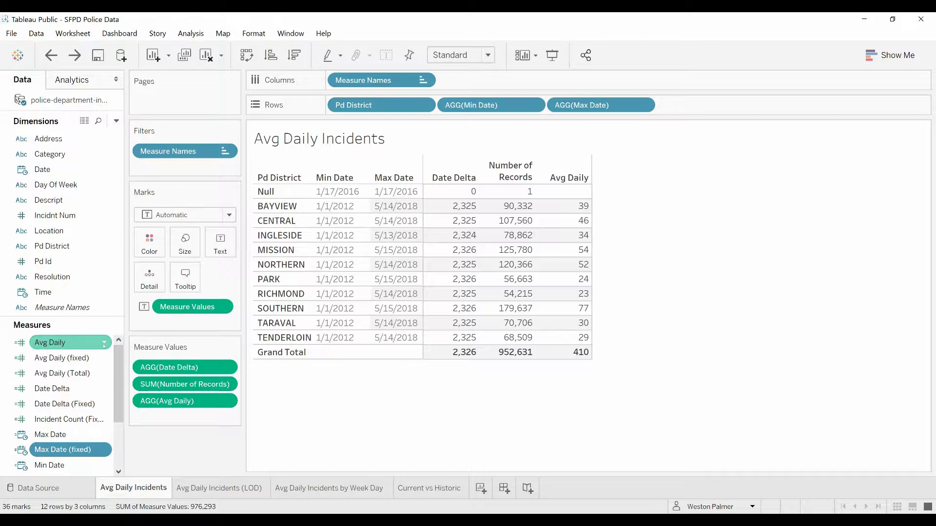
{"action": "right_click", "coordinate": [100, 389]}
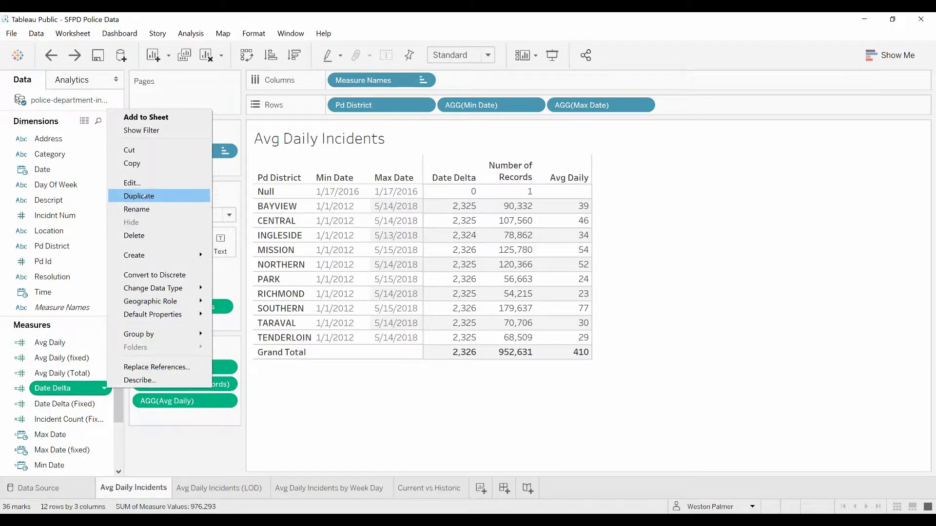
{"action": "left_click", "coordinate": [132, 183]}
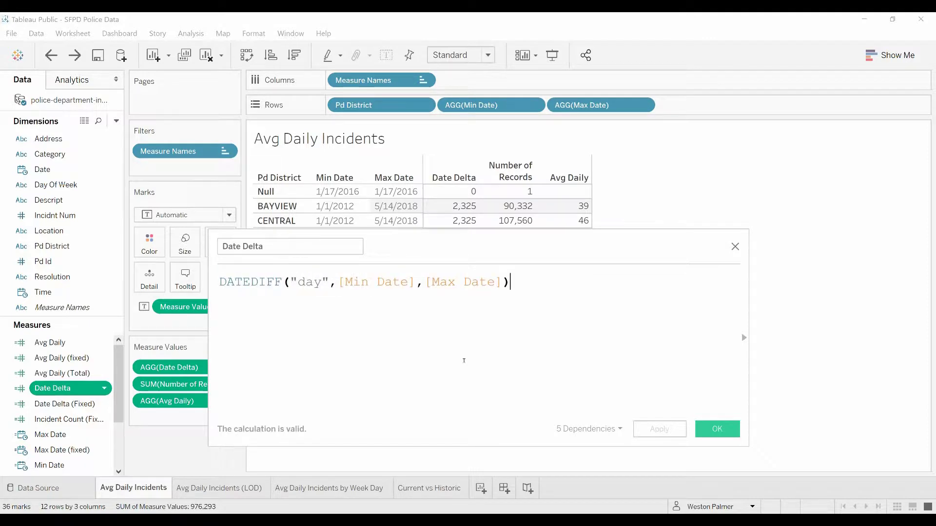
{"action": "scroll", "coordinate": [464, 361], "scroll_direction": "up", "scroll_amount": 2}
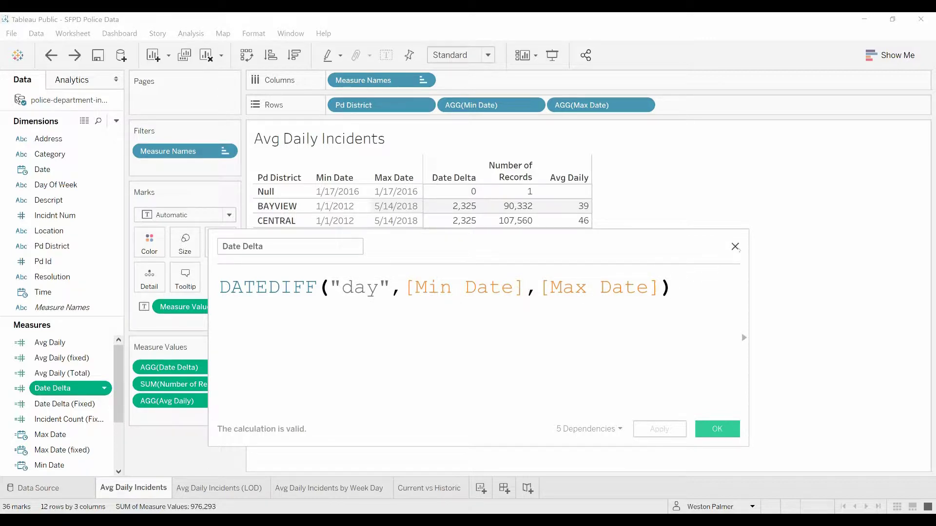
{"action": "left_click", "coordinate": [735, 247]}
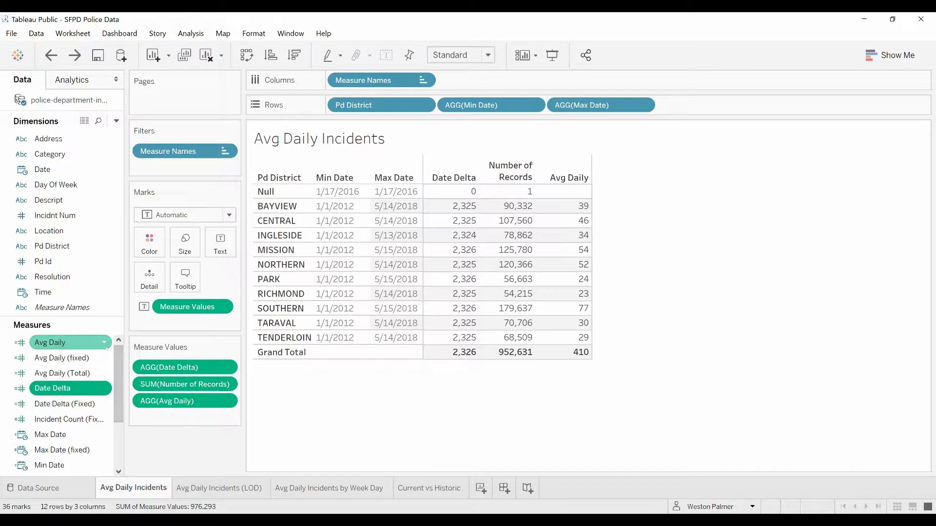
- Open the Avg Daily calculated field to read how incidents are divided by the day span, and close it
{"action": "right_click", "coordinate": [105, 344]}
{"action": "left_click", "coordinate": [132, 148]}
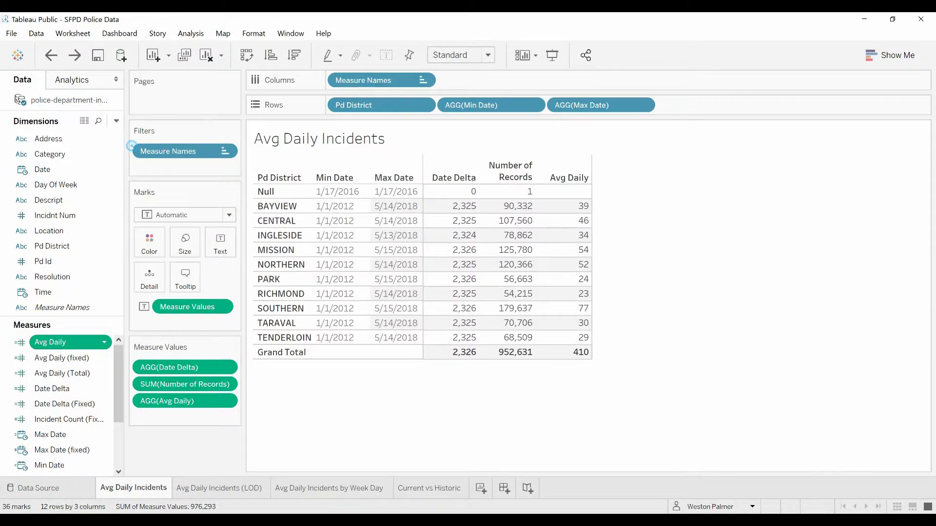
{"action": "scroll", "coordinate": [535, 342], "scroll_direction": "up", "scroll_amount": 3, "text": "ctrl"}
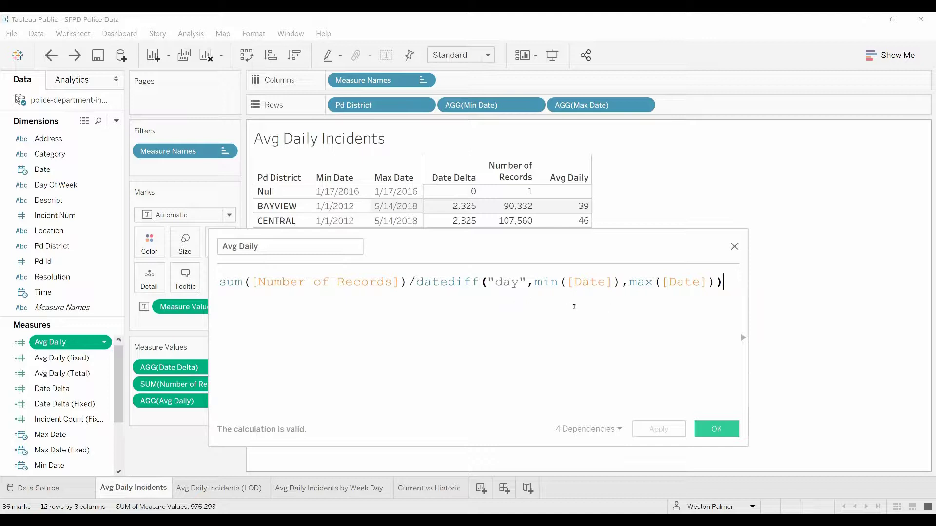
{"action": "left_click", "coordinate": [725, 434]}
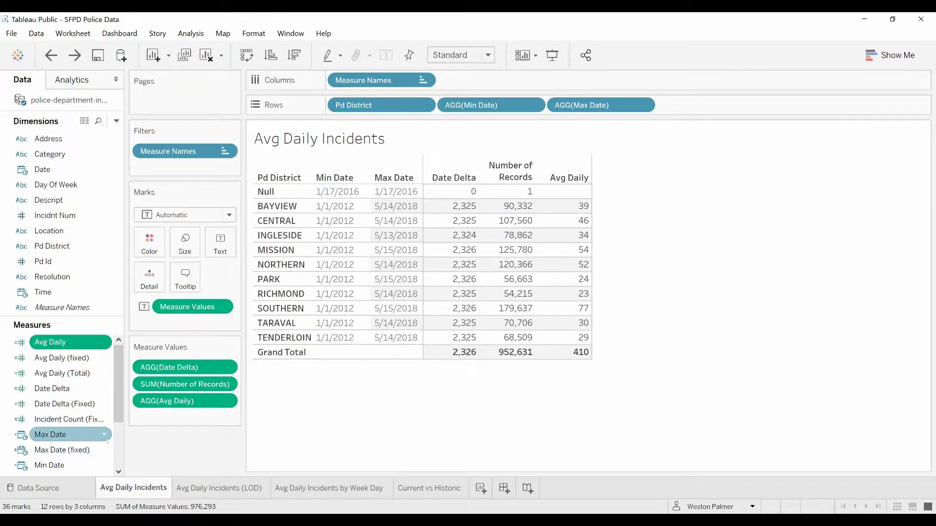
- Open the Max Date calculated field, examine its formula, and close the editor
{"action": "left_click", "coordinate": [105, 436]}
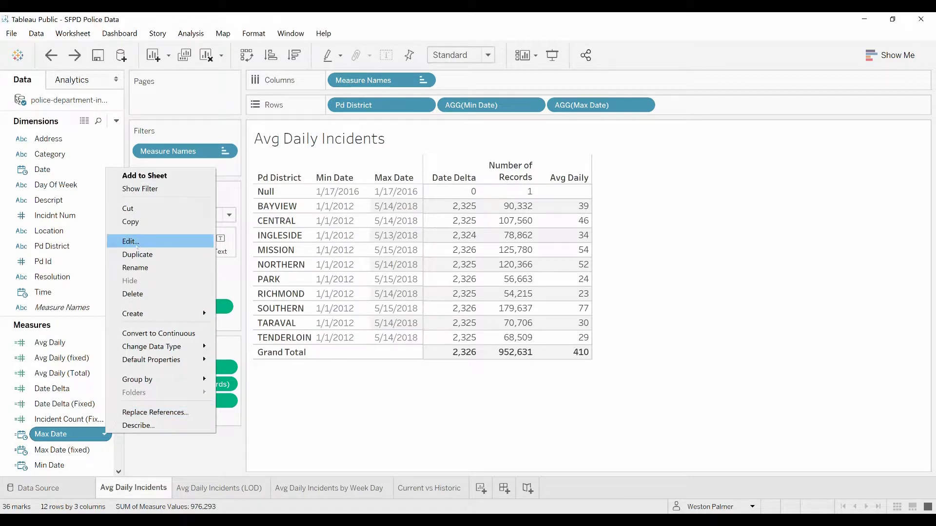
{"action": "left_click", "coordinate": [135, 243]}
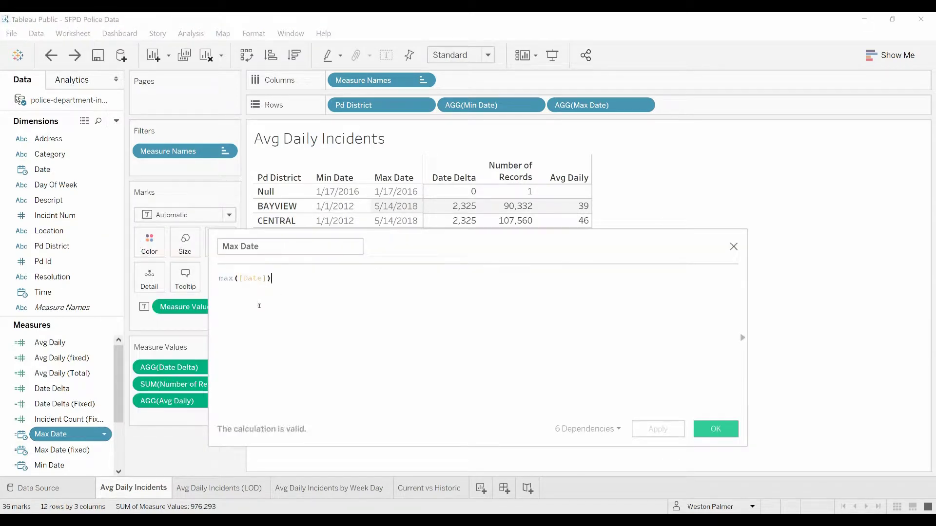
{"action": "scroll", "coordinate": [260, 306], "scroll_direction": "up", "scroll_amount": 4, "text": "ctrl"}
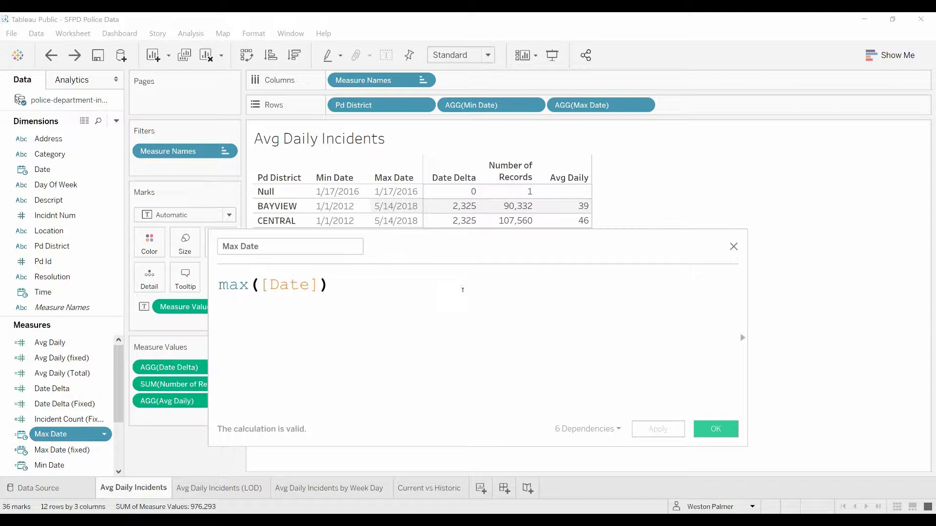
{"action": "key", "text": "Escape"}
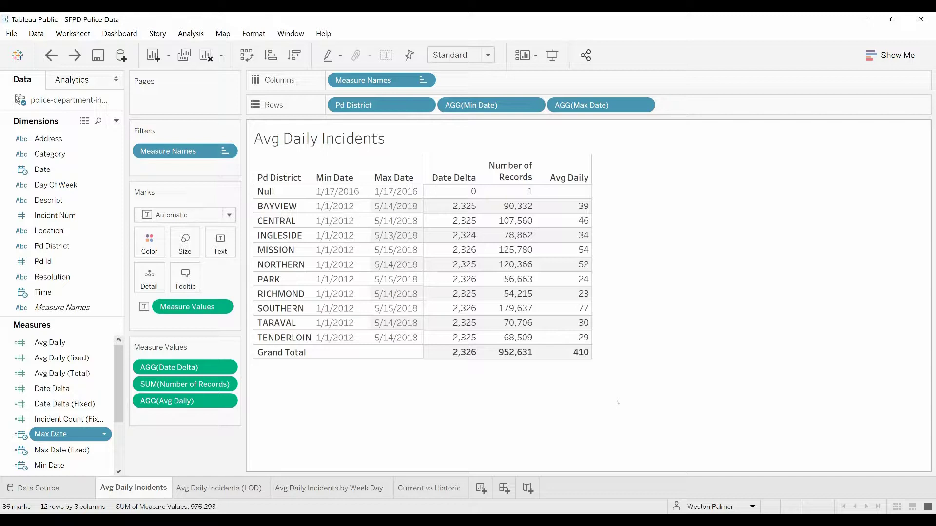
- Go to the Avg Daily Incidents (LOD) sheet and filter the year of Date to 2018 only
{"action": "key", "text": "ctrl+Tab"}
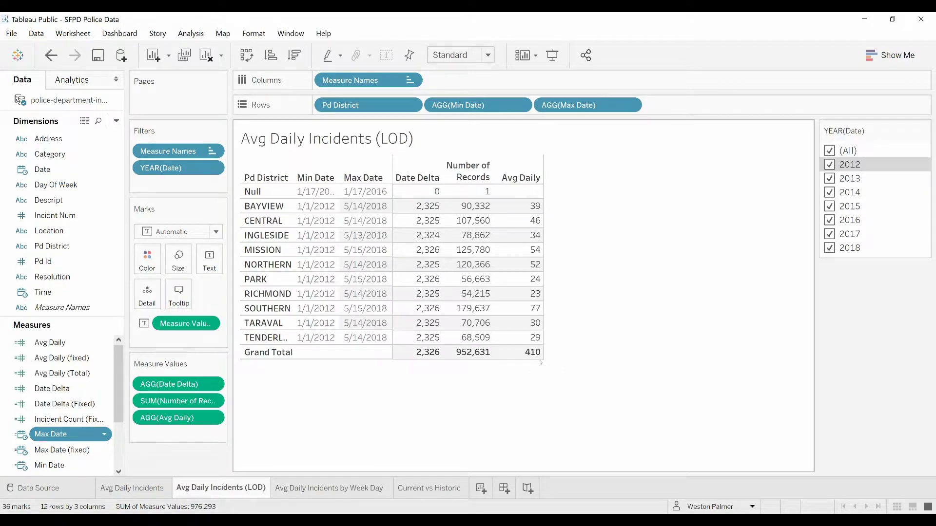
{"action": "key", "text": "ctrl+shift+Tab"}
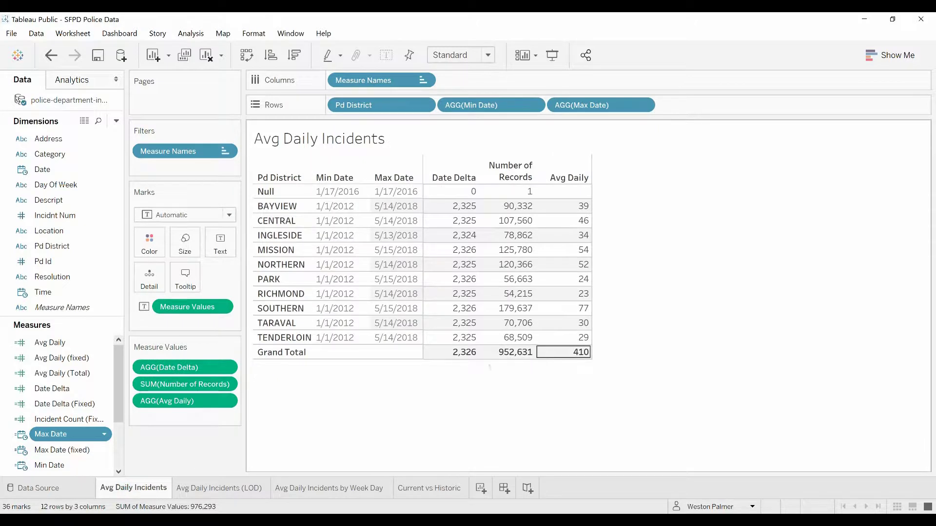
{"action": "key", "text": "ctrl+Tab"}
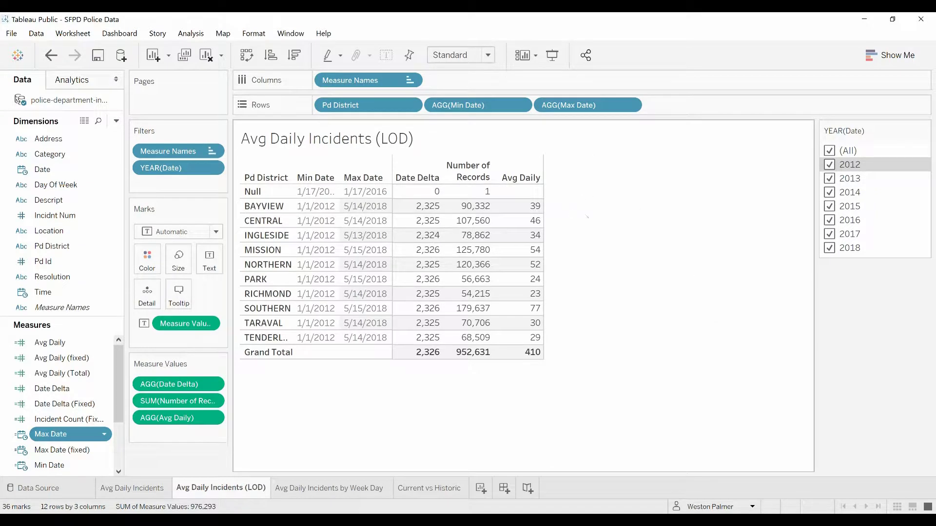
{"action": "left_click", "coordinate": [830, 150]}
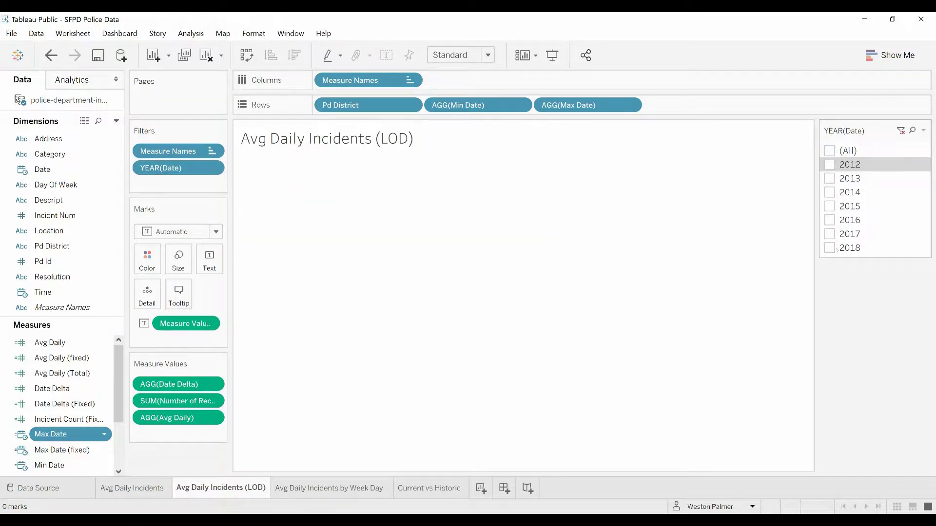
{"action": "left_click", "coordinate": [830, 248]}
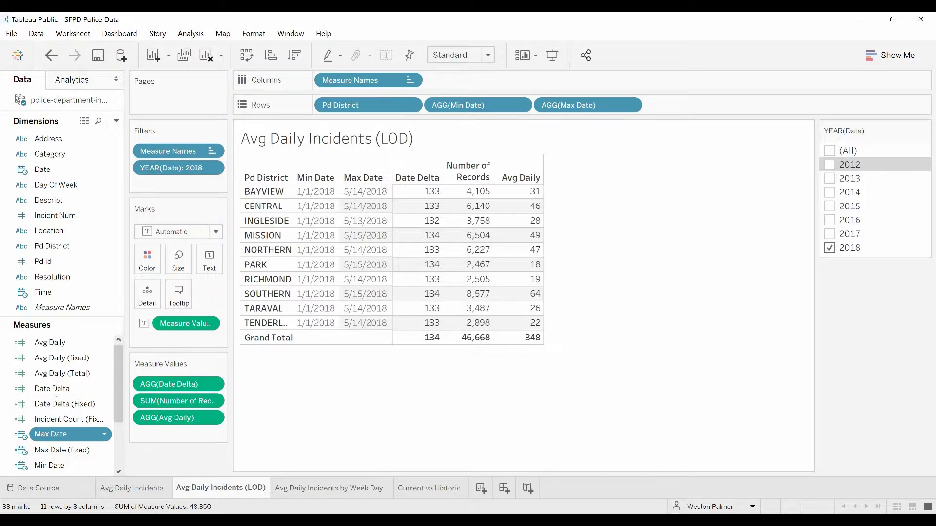
- Review the Min Date (fixed) formula and add that field to the rows between Min Date and Max Date
{"action": "left_click_drag", "start_coordinate": [119, 406], "coordinate": [121, 450]}
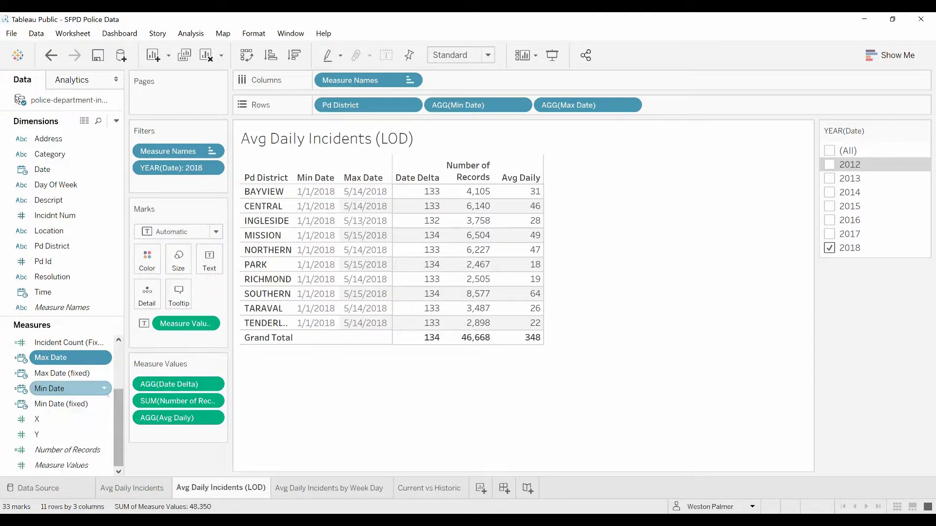
{"action": "left_click", "coordinate": [104, 405]}
{"action": "left_click", "coordinate": [104, 405]}
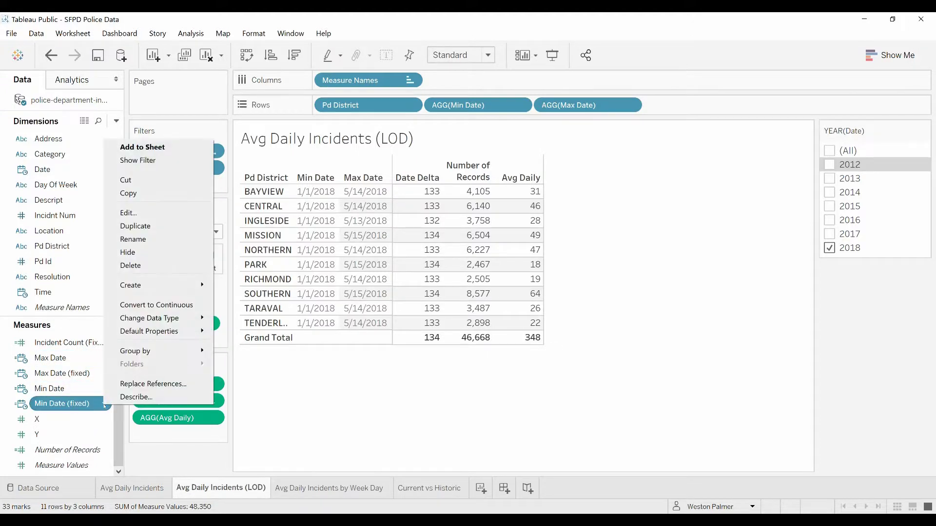
{"action": "left_click", "coordinate": [141, 211]}
{"action": "scroll", "coordinate": [304, 285], "scroll_direction": "up", "scroll_amount": 4}
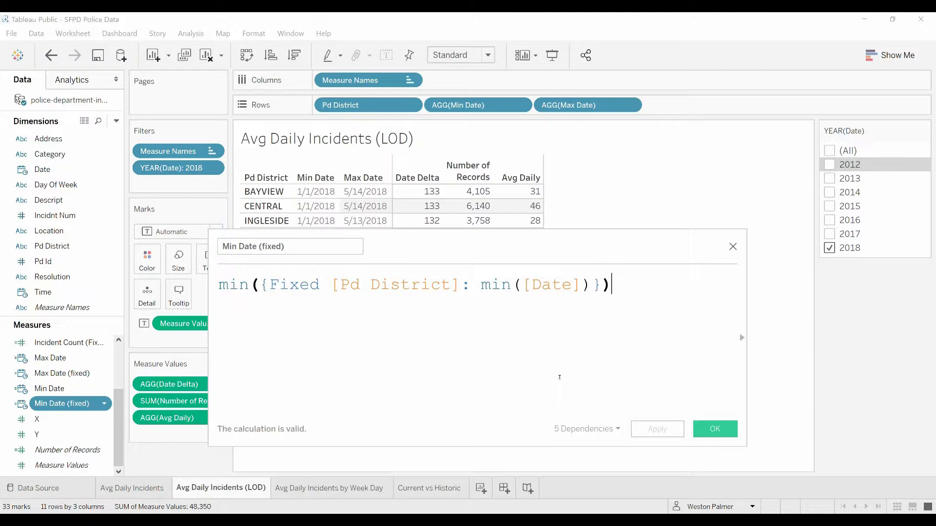
{"action": "left_click", "coordinate": [719, 429]}
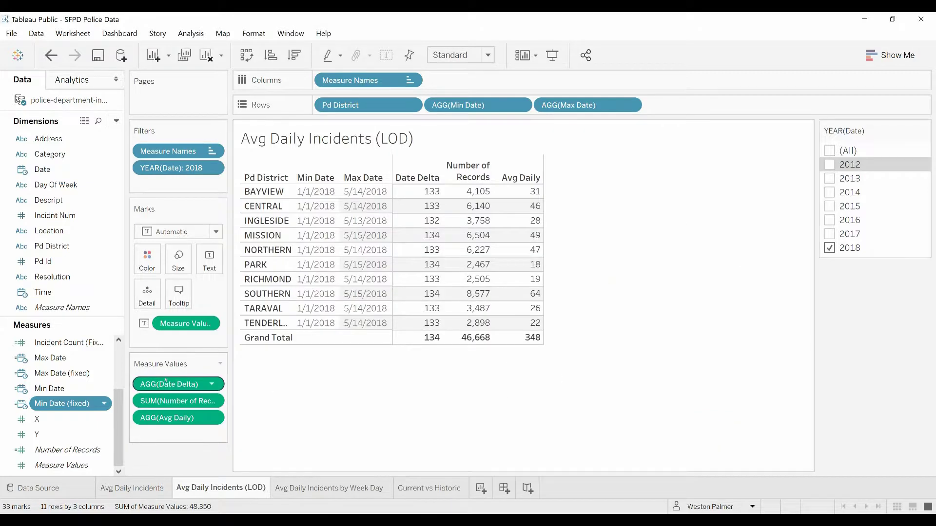
{"action": "mouse_move", "coordinate": [70, 405]}
{"action": "left_mouse_down"}
{"action": "mouse_move", "coordinate": [419, 134]}
{"action": "mouse_move", "coordinate": [538, 115]}
{"action": "left_mouse_up"}
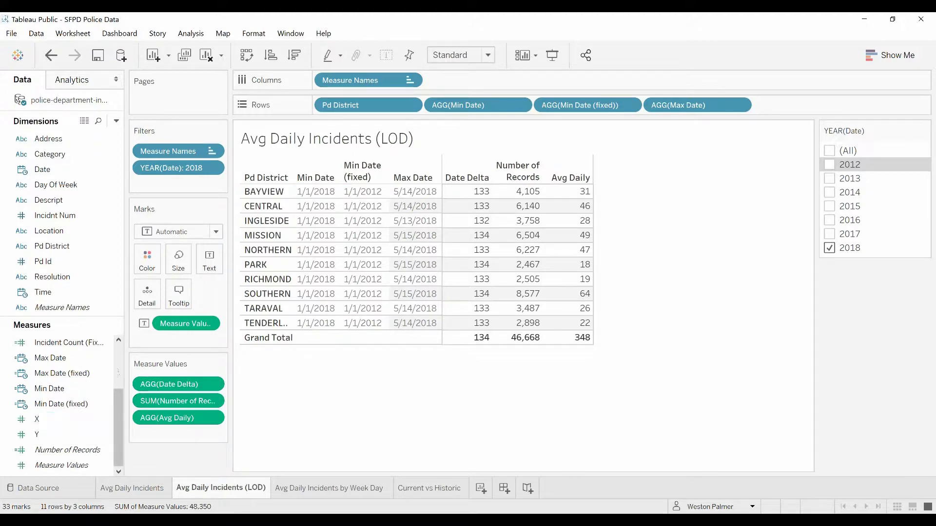
- Review the Max Date (fixed) formula and add that field to the rows after Max Date
{"action": "right_click", "coordinate": [62, 374]}
{"action": "left_click", "coordinate": [158, 181]}
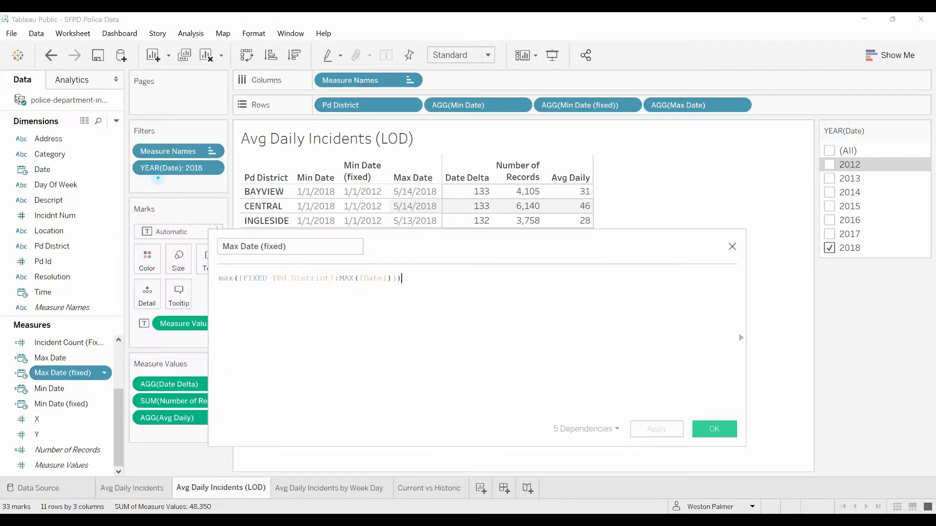
{"action": "scroll", "coordinate": [343, 310], "scroll_direction": "up", "scroll_amount": 5}
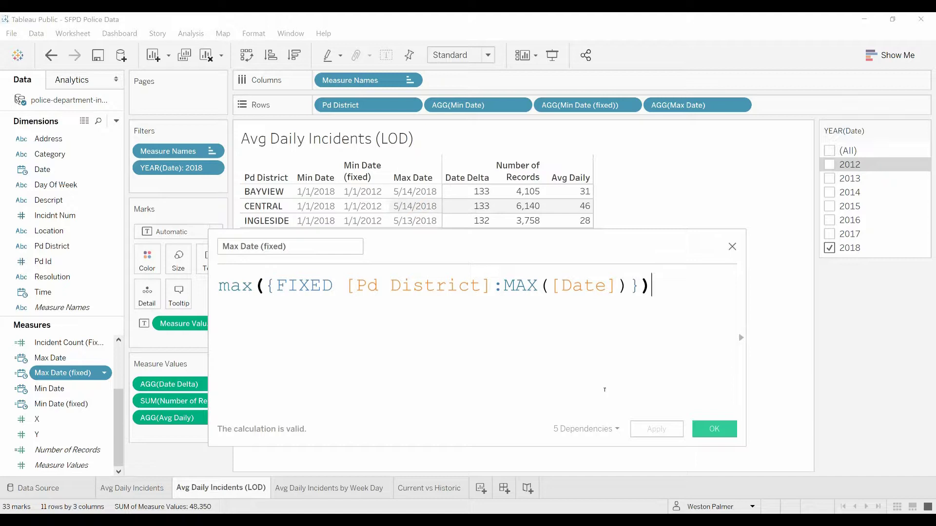
{"action": "left_click", "coordinate": [723, 430]}
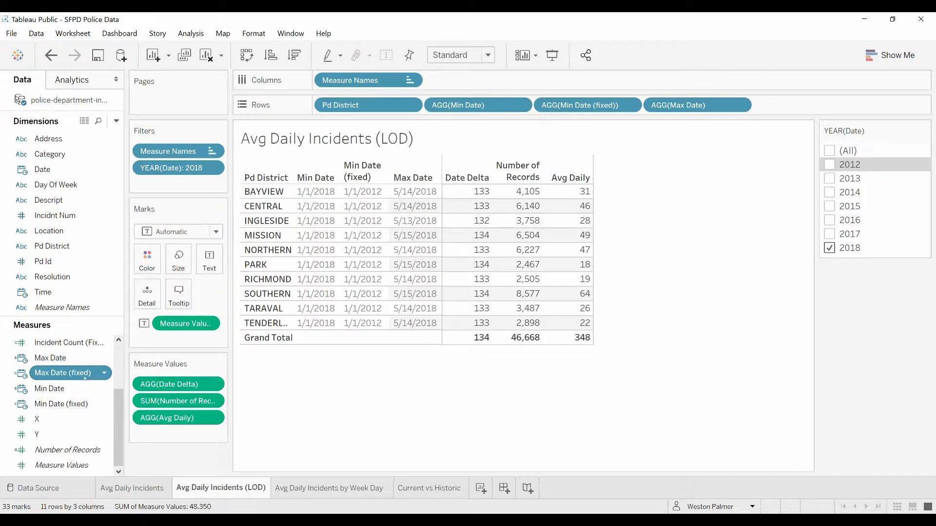
{"action": "mouse_move", "coordinate": [85, 379]}
{"action": "left_mouse_down"}
{"action": "mouse_move", "coordinate": [534, 168]}
{"action": "mouse_move", "coordinate": [736, 113]}
{"action": "mouse_move", "coordinate": [813, 107]}
{"action": "left_mouse_up"}
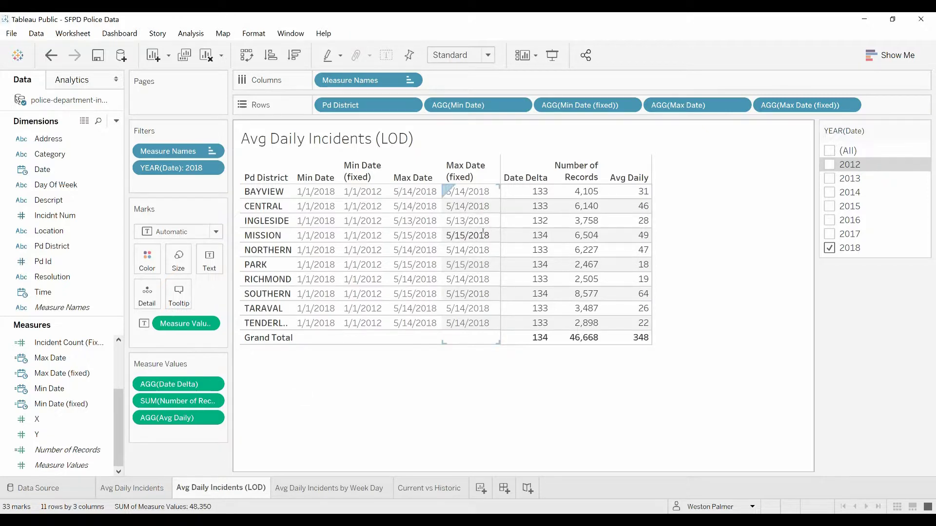
- Filter the view to 2017 only to compare regular and fixed dates, and restore the year filter to 2018
{"action": "left_click", "coordinate": [829, 248]}
{"action": "left_click", "coordinate": [829, 234]}
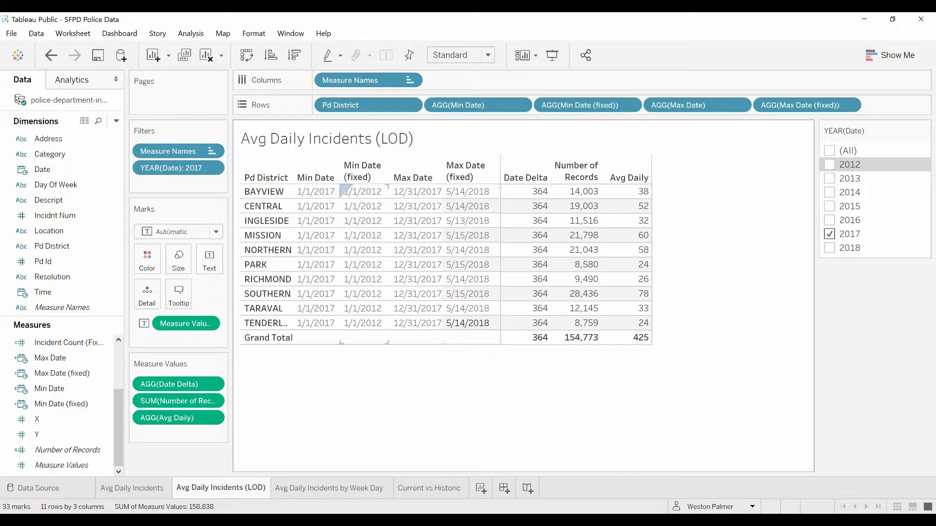
{"action": "left_click", "coordinate": [164, 171]}
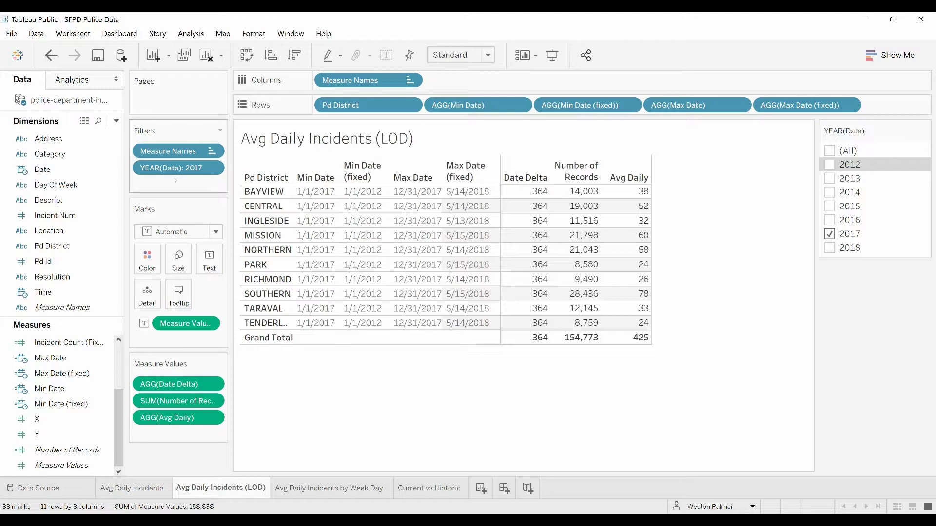
{"action": "left_click", "coordinate": [830, 234]}
{"action": "left_click", "coordinate": [830, 248]}
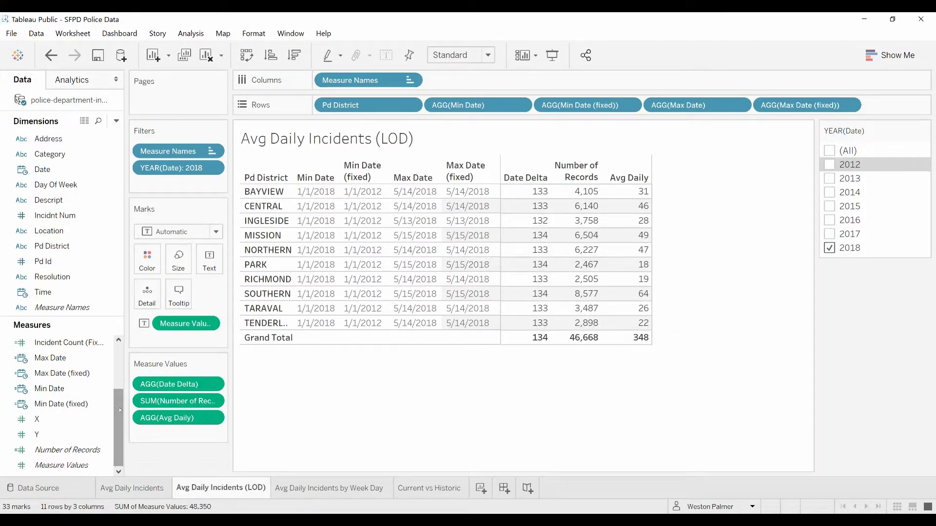
- Review the Date Delta (Fixed) formula and add that field to the measure values after Avg Daily
{"action": "left_click_drag", "start_coordinate": [119, 410], "coordinate": [116, 373]}
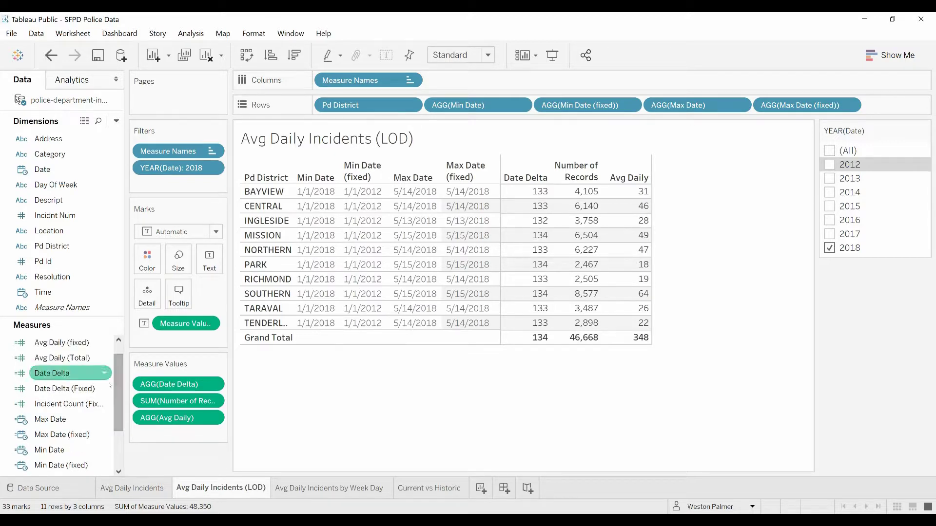
{"action": "right_click", "coordinate": [106, 390]}
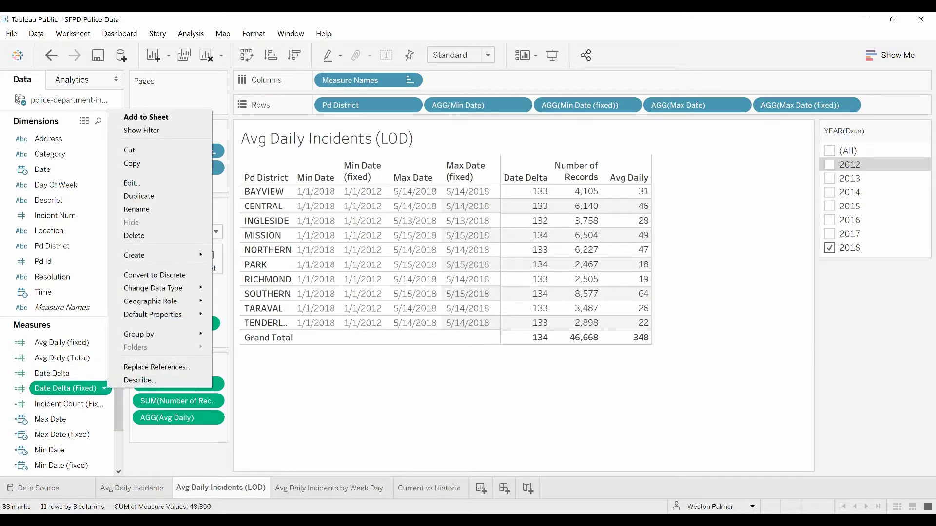
{"action": "left_click", "coordinate": [148, 181]}
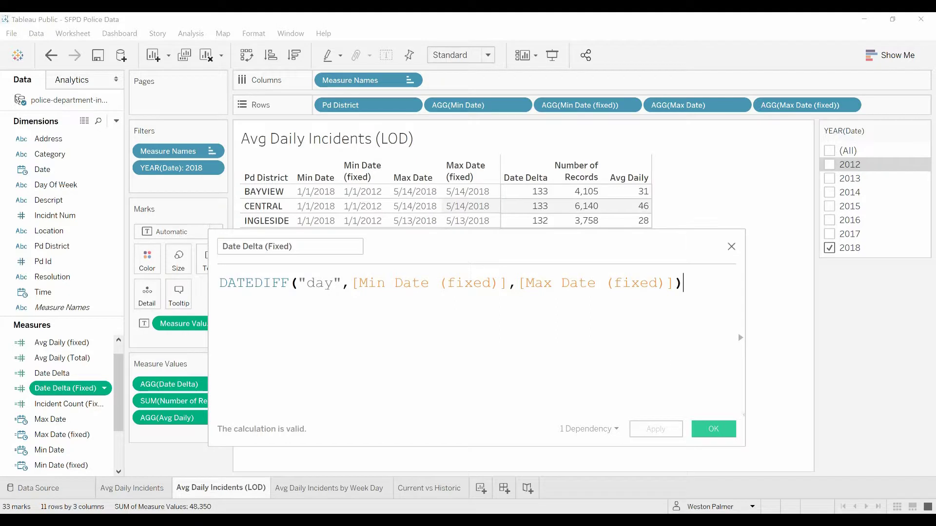
{"action": "left_click", "coordinate": [724, 429]}
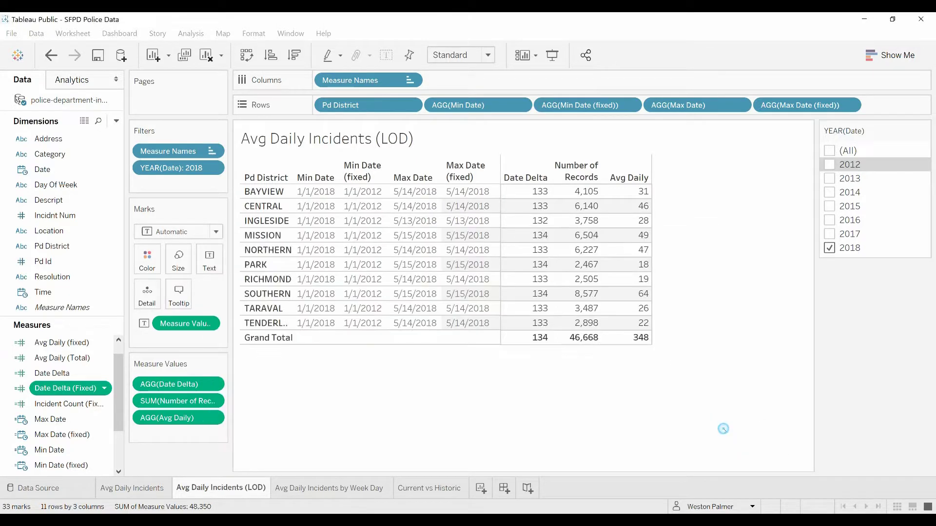
{"action": "left_click_drag", "start_coordinate": [66, 389], "coordinate": [170, 435]}
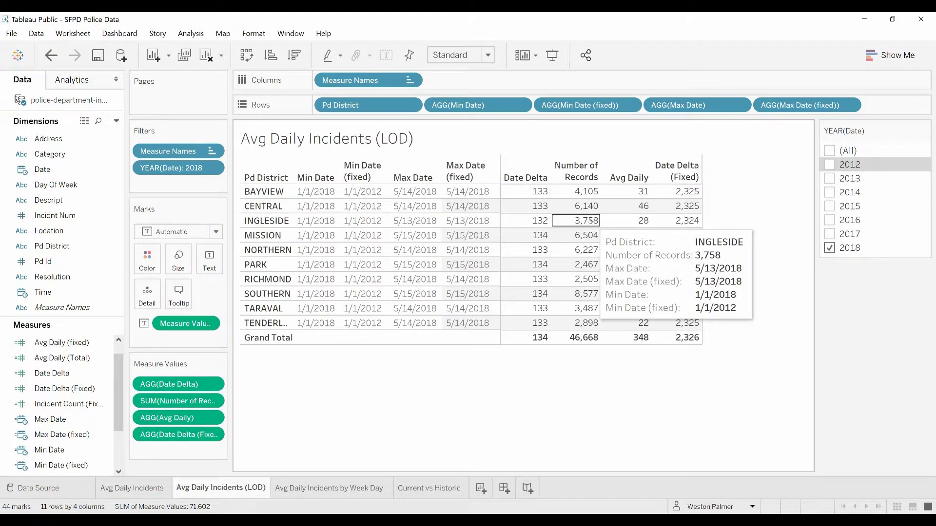
{"action": "mouse_move", "coordinate": [583, 191]}
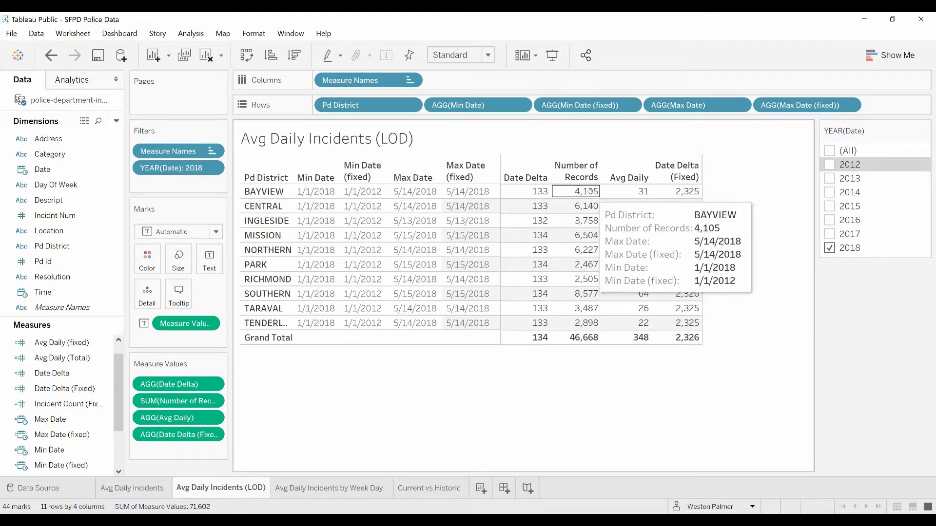
- Review the Incident Count (Fixed) formula and add that field to the measure values after Date Delta (Fixed)
{"action": "left_click", "coordinate": [105, 404]}
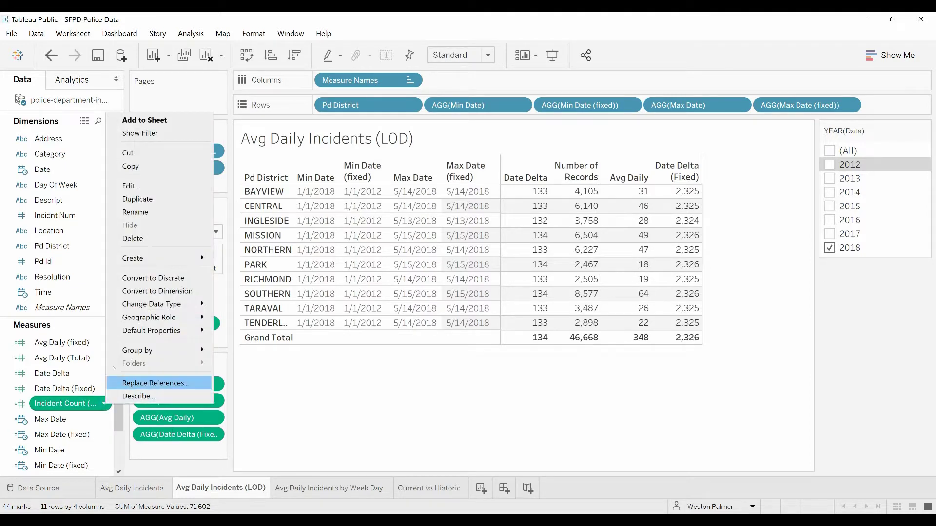
{"action": "left_click", "coordinate": [158, 186]}
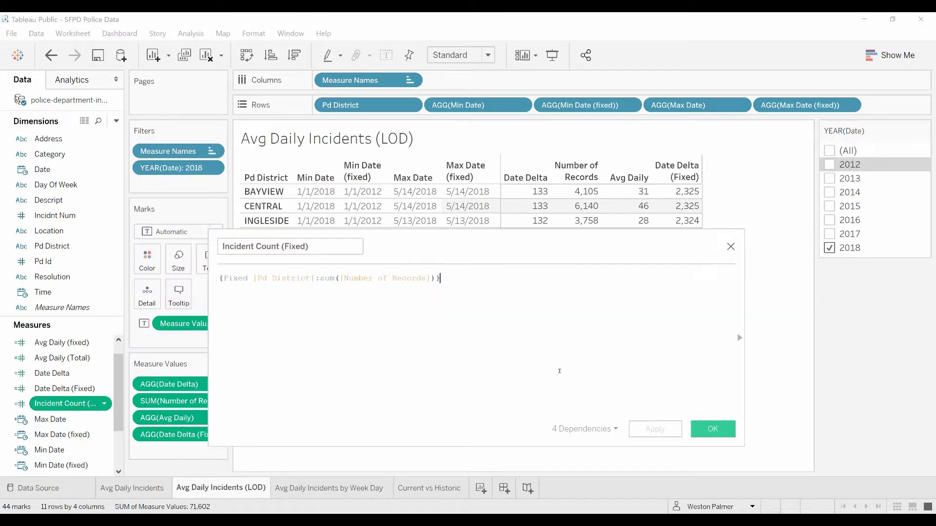
{"action": "scroll", "coordinate": [447, 330], "scroll_direction": "up", "scroll_amount": 2}
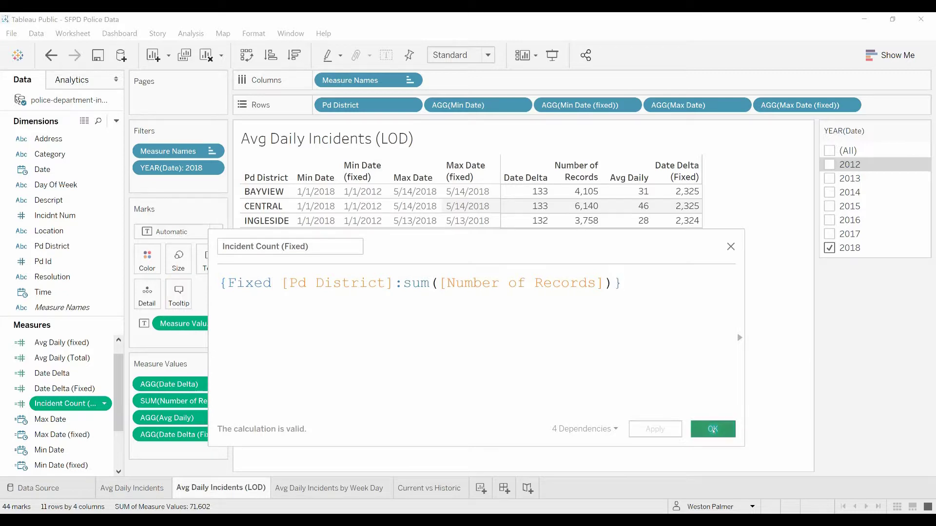
{"action": "left_click", "coordinate": [713, 429]}
{"action": "left_click_drag", "start_coordinate": [64, 404], "coordinate": [169, 451]}
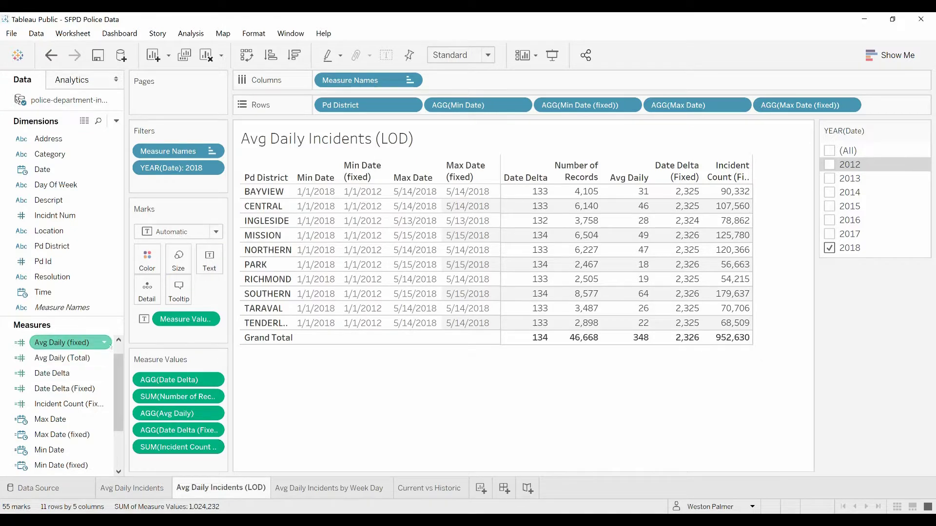
- Review the full Avg Daily (fixed) formula and add that field to the measure values after Incident Count (Fixed)
{"action": "left_click", "coordinate": [105, 343]}
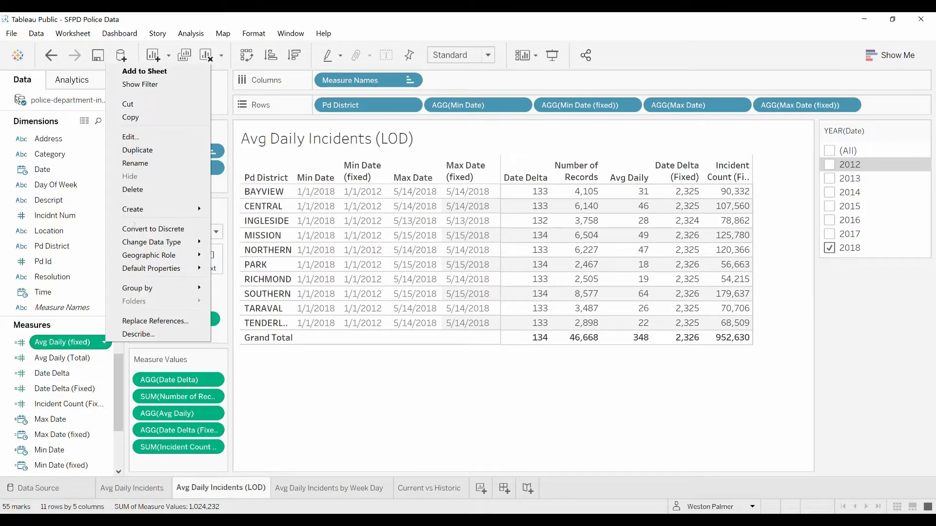
{"action": "left_click", "coordinate": [150, 138]}
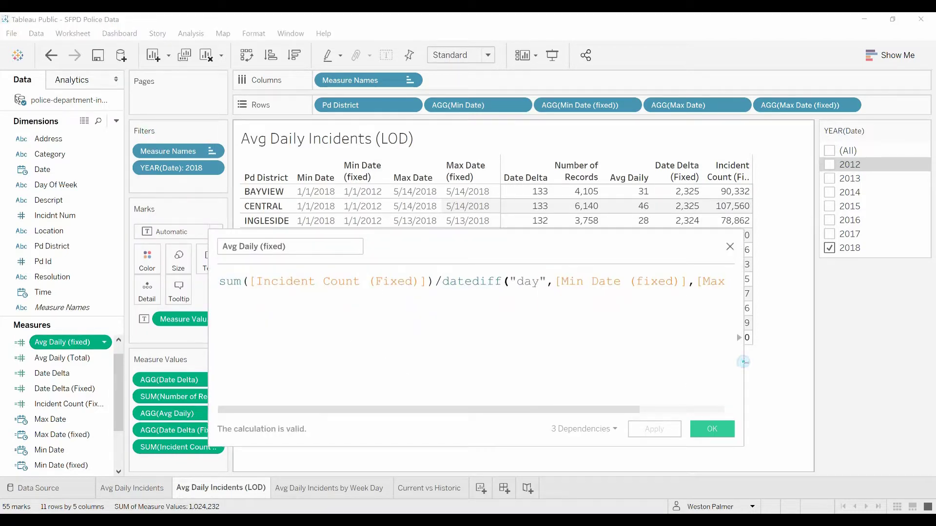
{"action": "left_click_drag", "start_coordinate": [741, 360], "coordinate": [867, 347]}
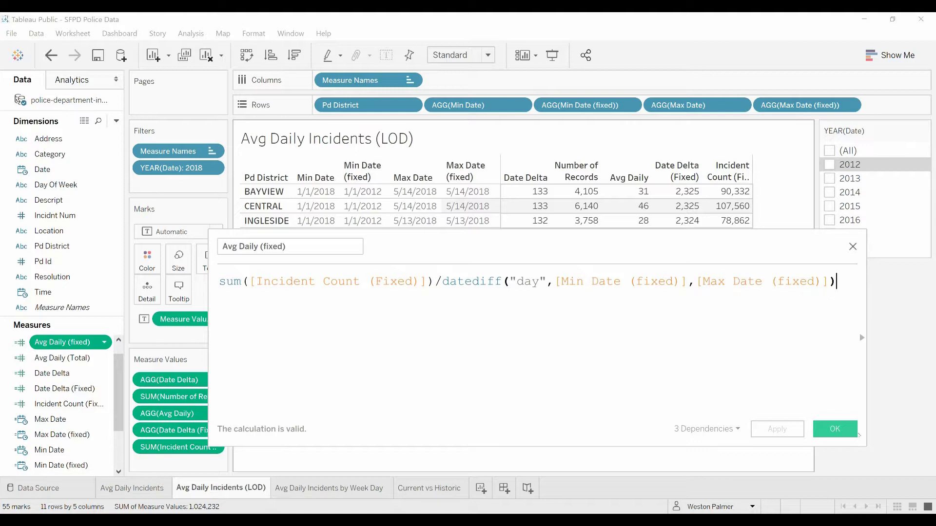
{"action": "left_click", "coordinate": [839, 431]}
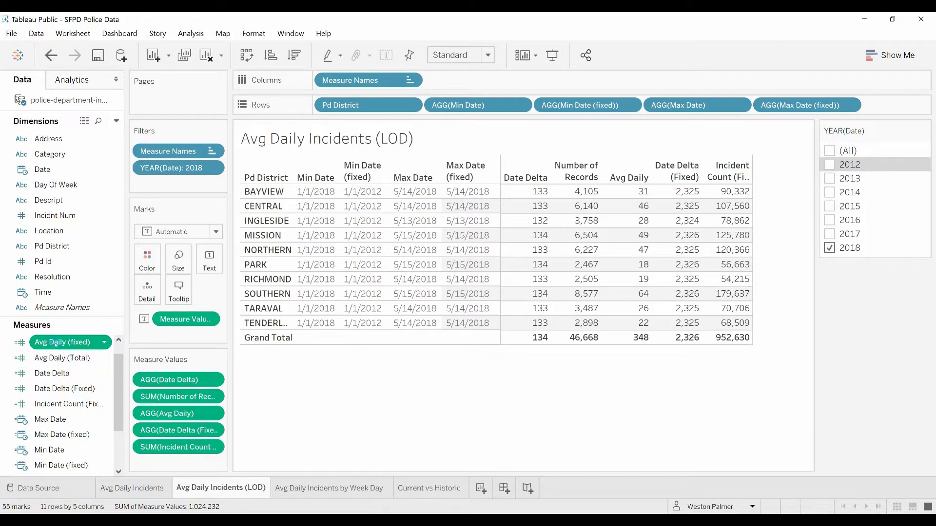
{"action": "mouse_move", "coordinate": [58, 349]}
{"action": "left_mouse_down"}
{"action": "mouse_move", "coordinate": [112, 459]}
{"action": "mouse_move", "coordinate": [159, 467]}
{"action": "left_mouse_up"}
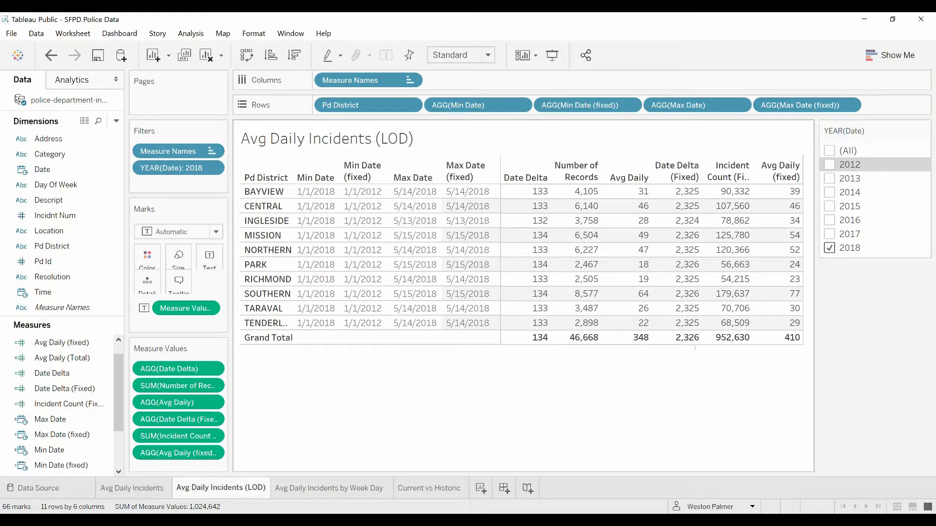
- Compare the fixed grand totals with those on the unfiltered Avg Daily Incidents sheet, and return to the Avg Daily Incidents (LOD) sheet
{"action": "mouse_move", "coordinate": [801, 337]}
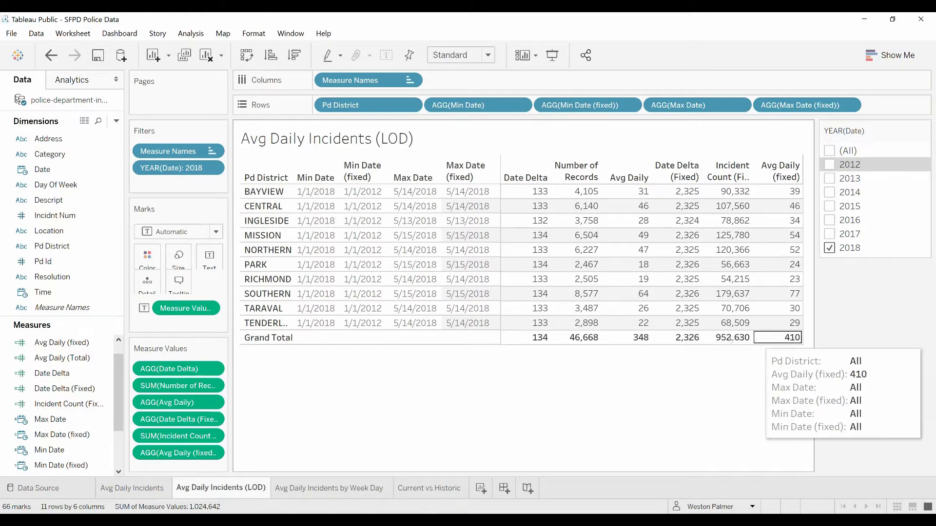
{"action": "mouse_move", "coordinate": [682, 343]}
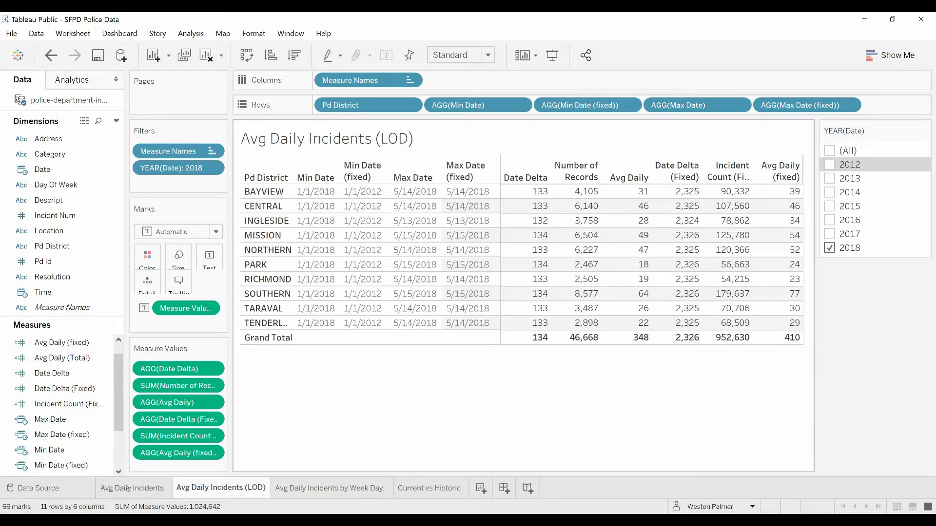
{"action": "left_click", "coordinate": [117, 488]}
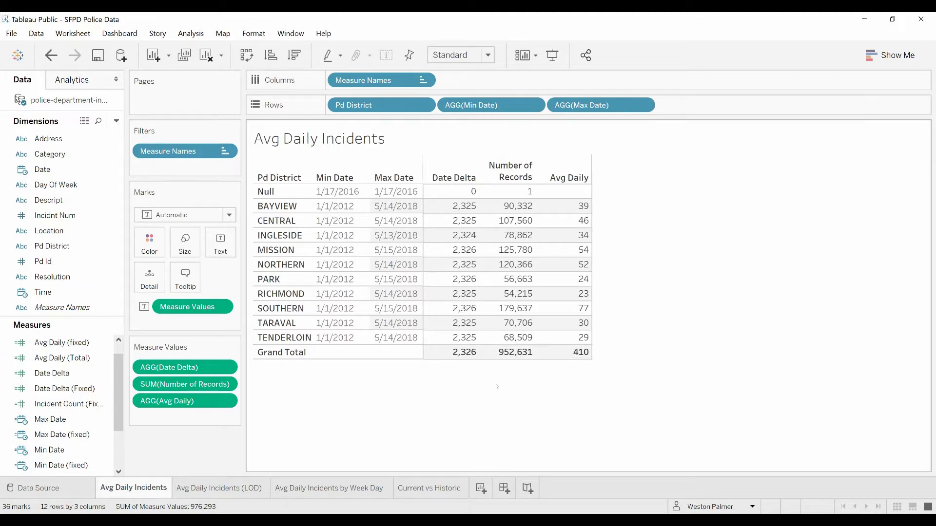
{"action": "left_click", "coordinate": [217, 488]}
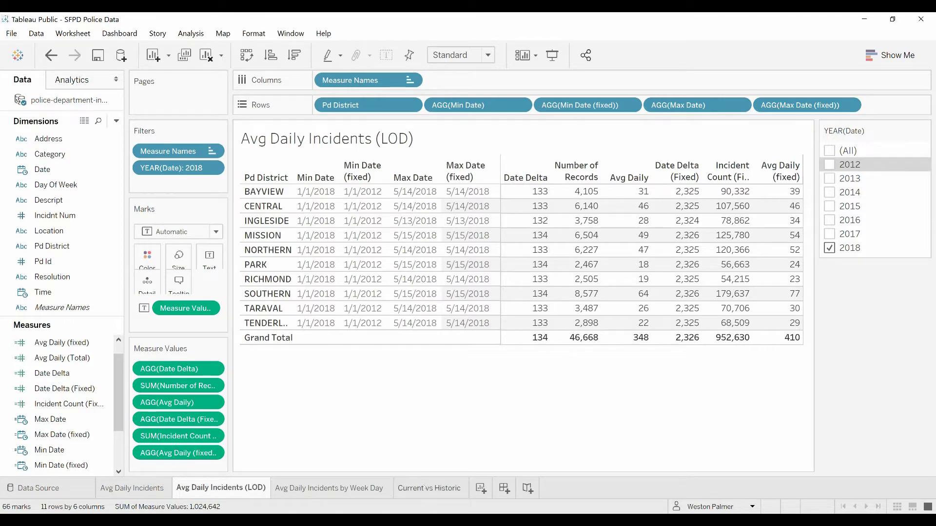
- Add 2018 to the year filter on the Current vs Historic sheet, and open the Avg Daily Incidents by Week Day sheet
{"action": "left_click", "coordinate": [426, 488]}
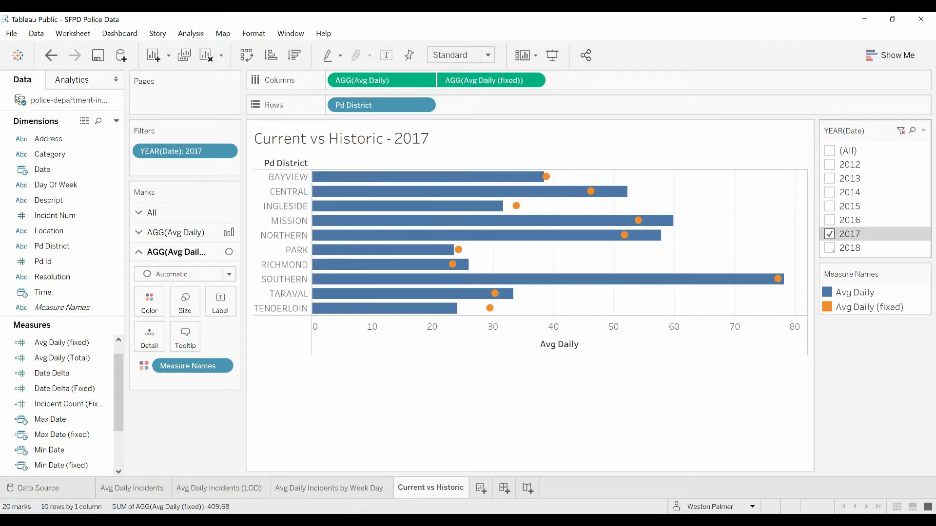
{"action": "left_click", "coordinate": [830, 248]}
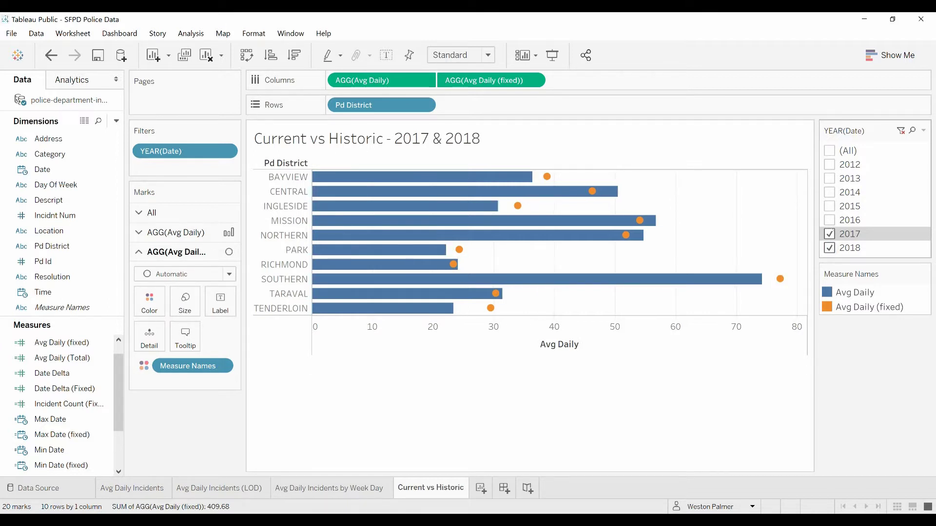
{"action": "key", "text": "ctrl+shift+Tab"}
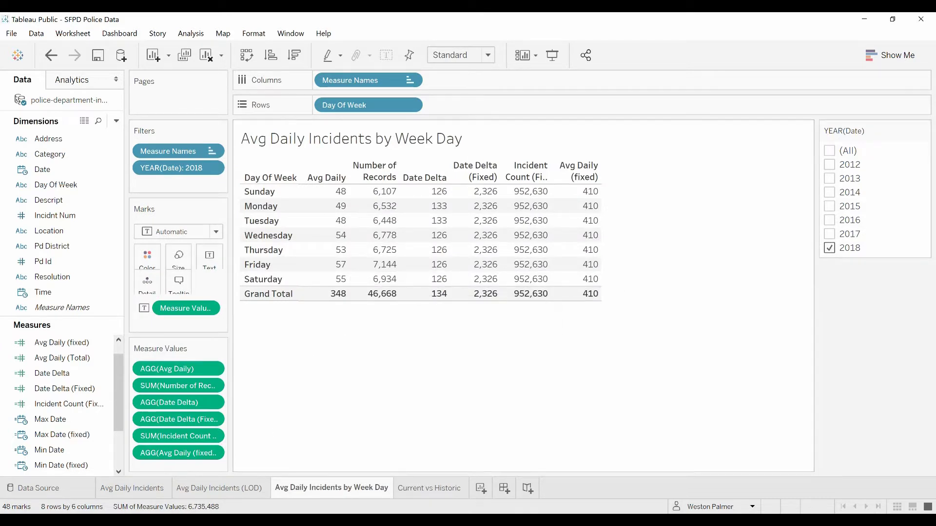